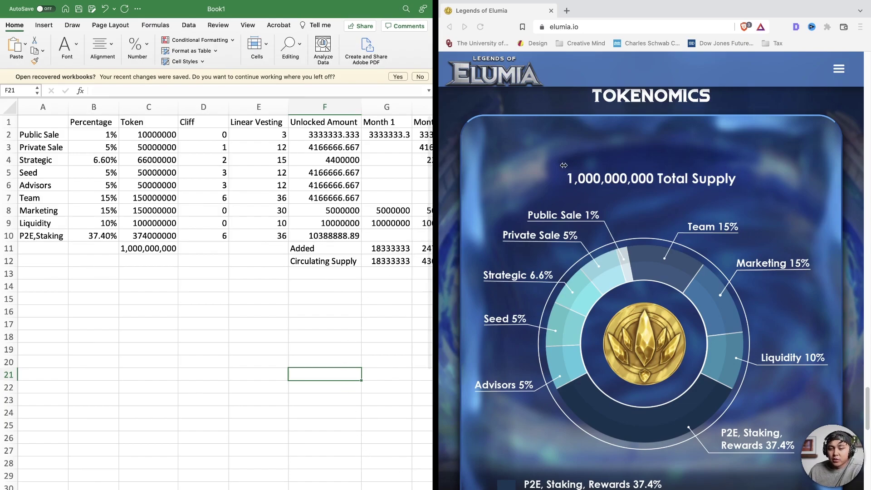
Inspect the total token supply, the Seed and Public Sale (1%) percentages, and the Public Sale token formula
scroll(625, 230, down, 1)
scroll(625, 230, down, 3)
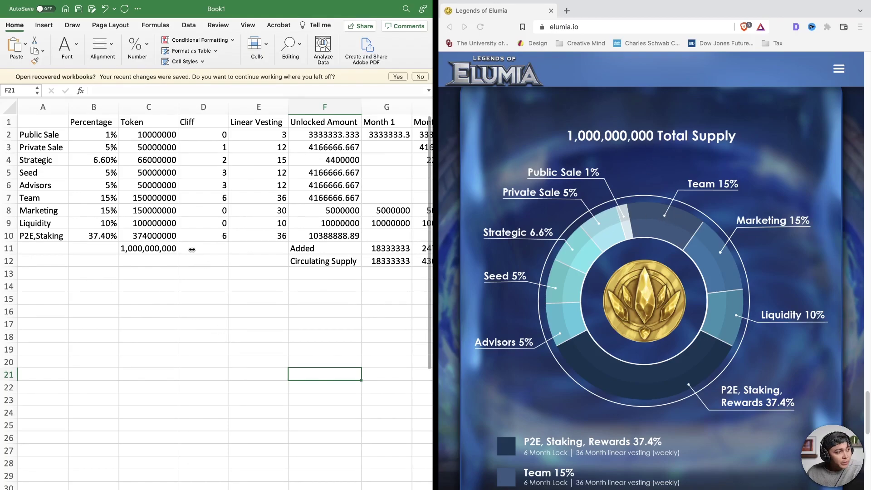
click(150, 249)
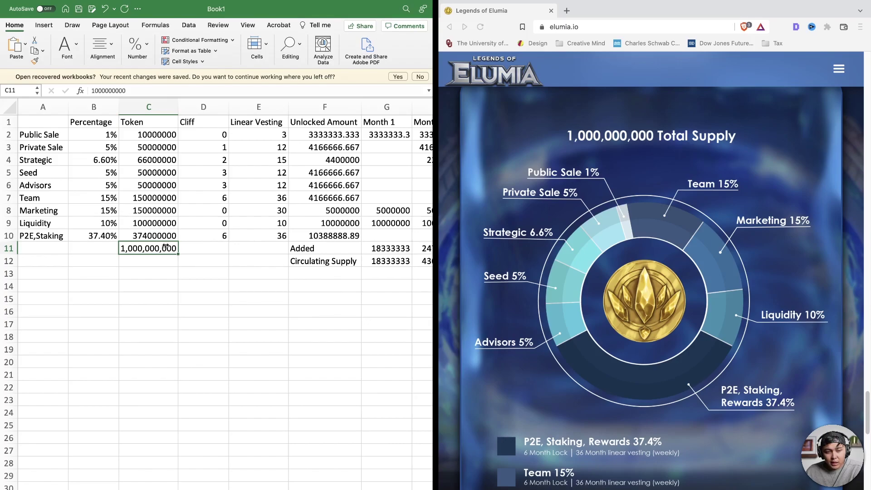
click(150, 137)
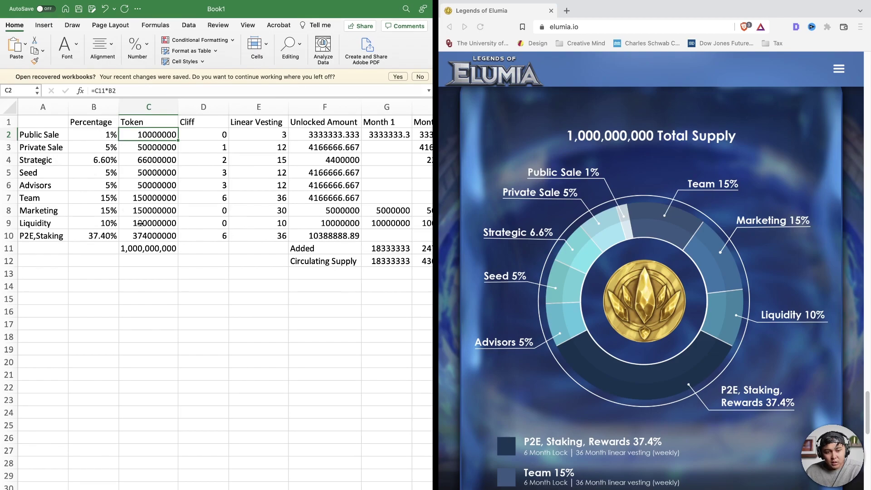
click(152, 248)
click(107, 173)
click(110, 138)
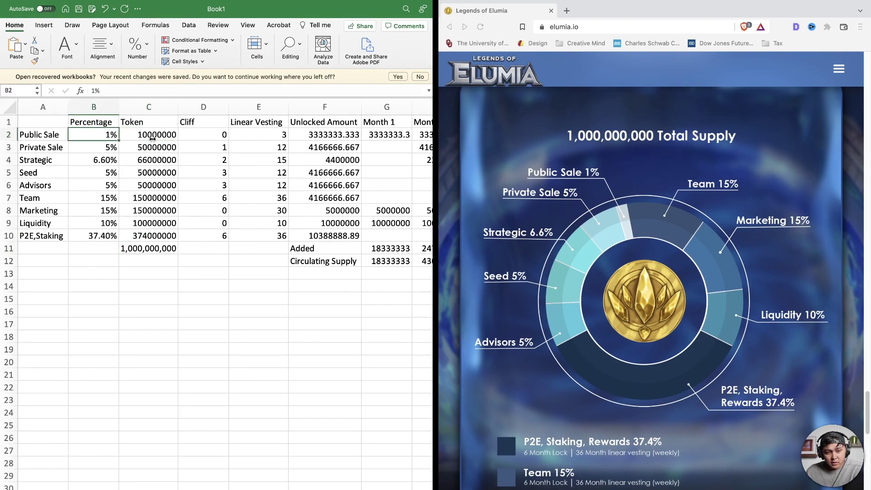
click(152, 138)
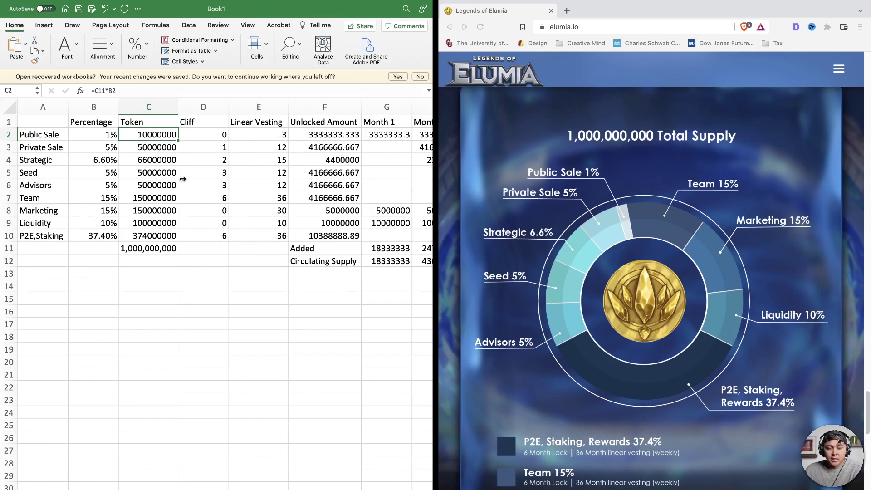
Compare the cliff values: Public Sale 0, Private Sale 1 and Strategic 2 months
scroll(670, 425, down, 5)
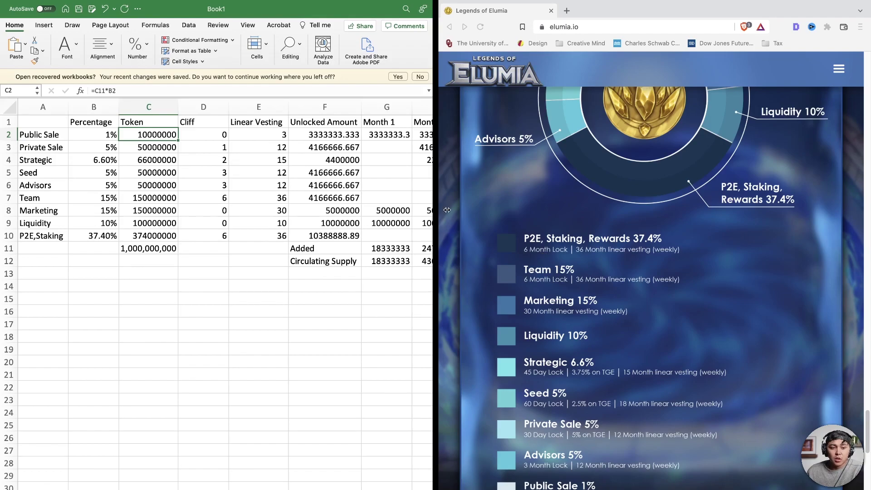
click(222, 139)
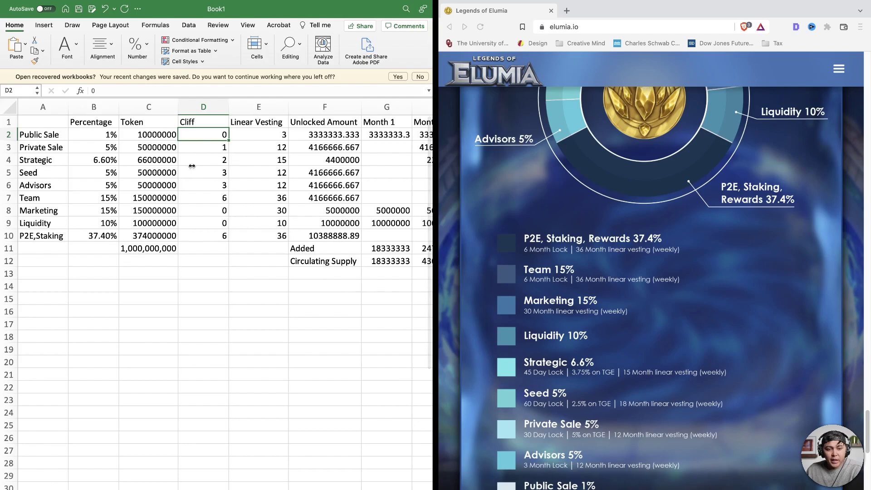
click(207, 149)
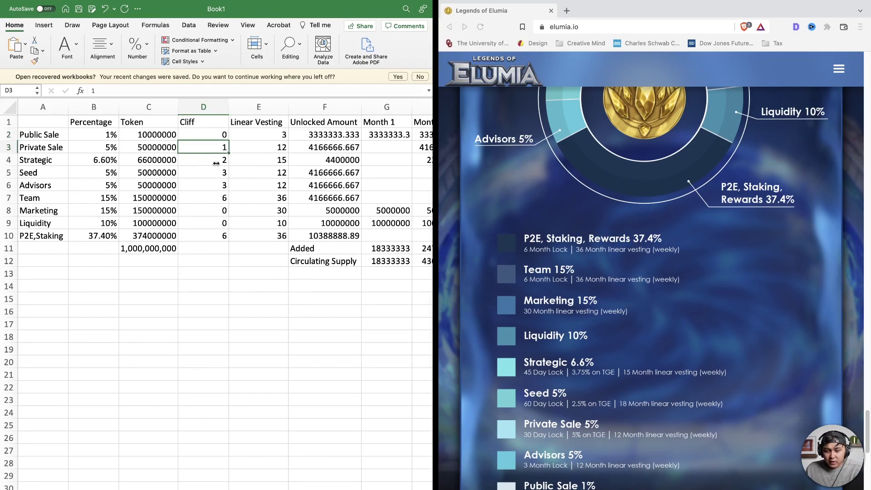
click(215, 163)
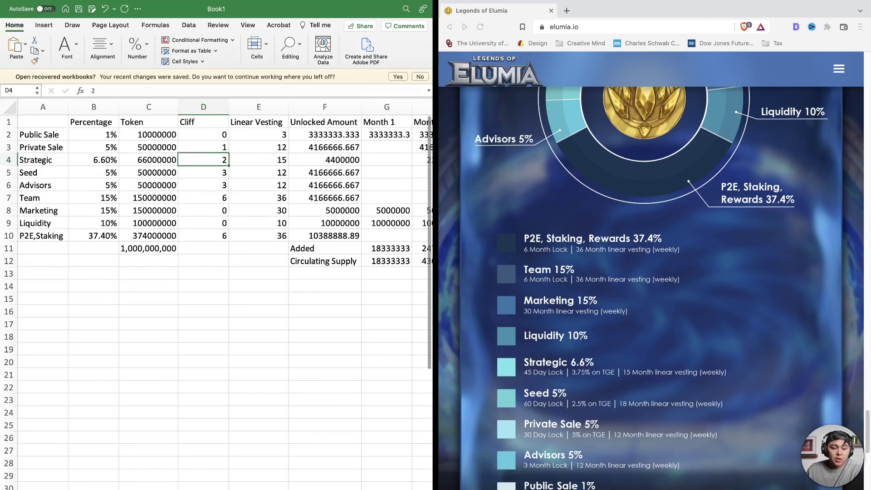
scroll(146, 249, right, 5)
scroll(147, 248, left, 2)
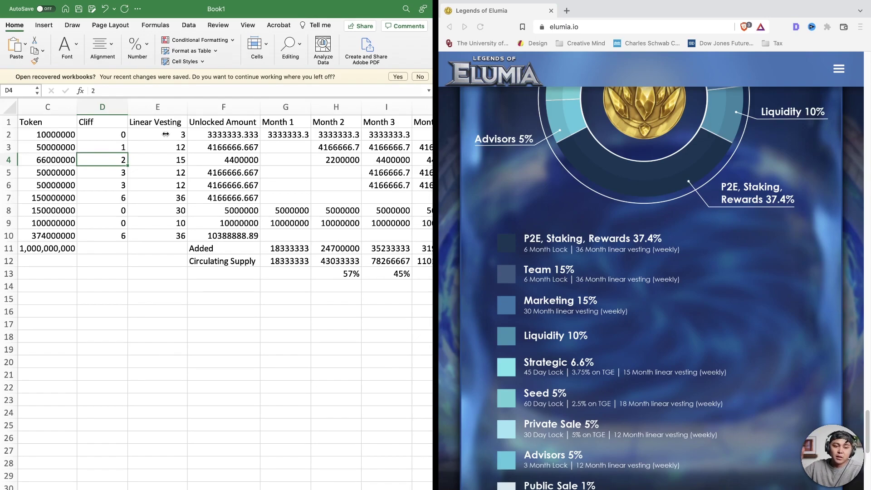
click(224, 134)
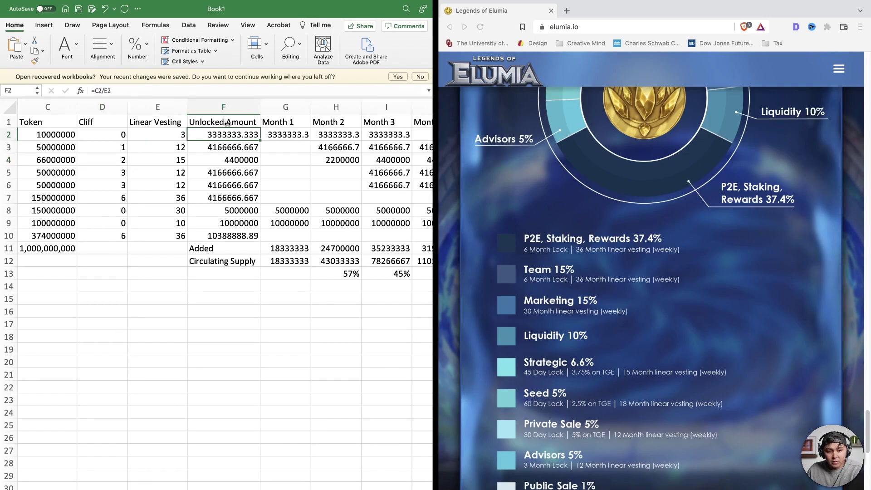
click(181, 134)
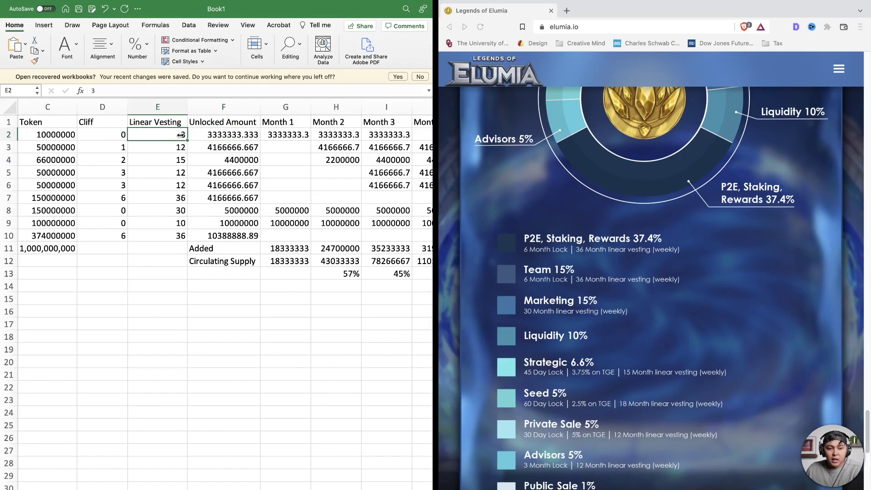
click(244, 135)
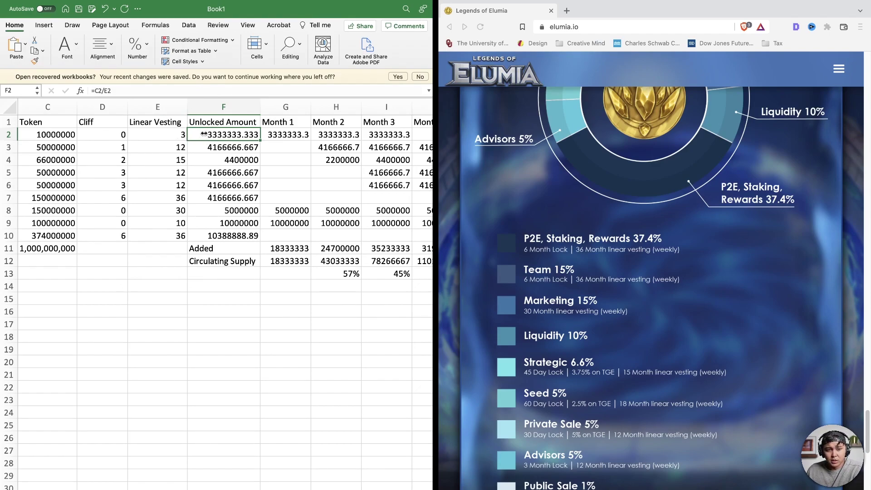
click(53, 134)
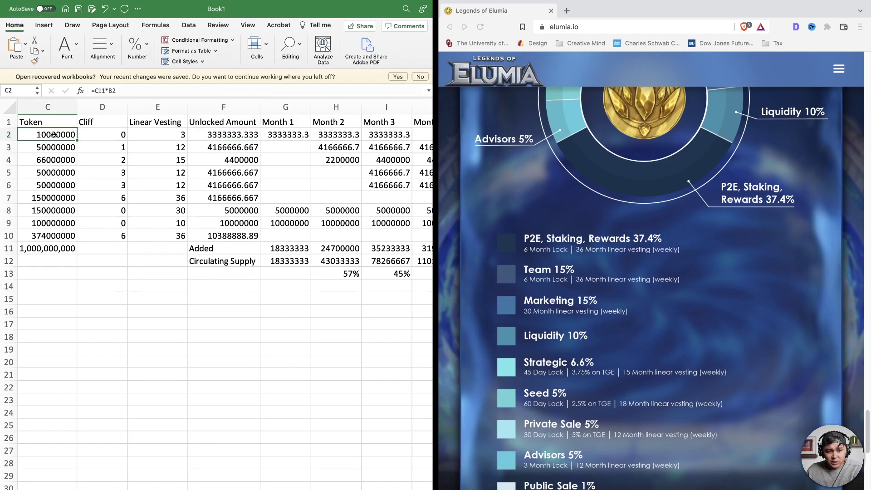
click(181, 134)
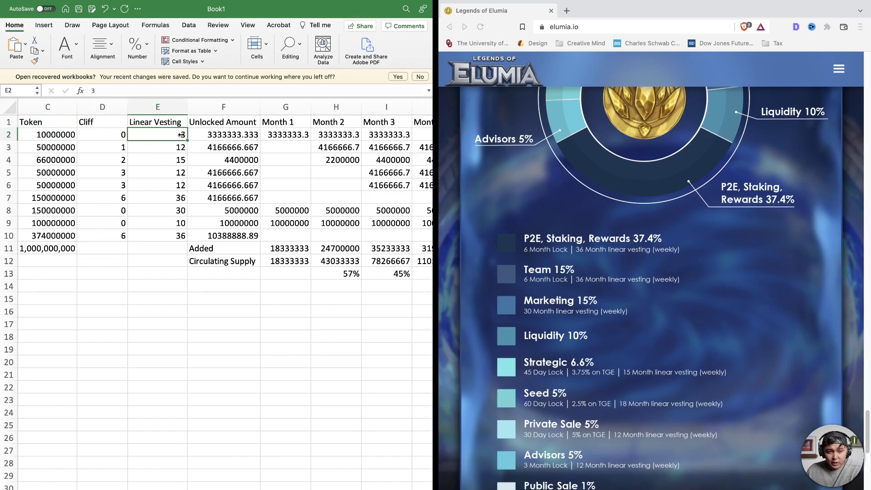
click(232, 135)
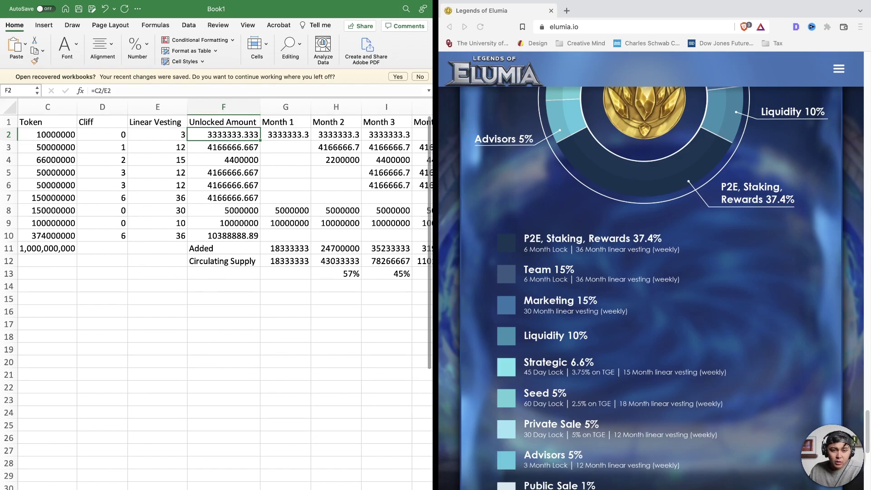
scroll(222, 290, right, 15)
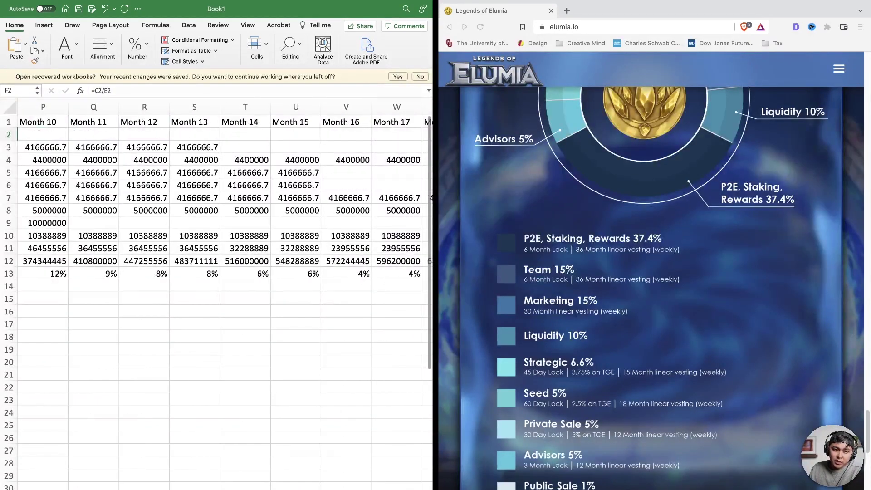
scroll(222, 290, right, 15)
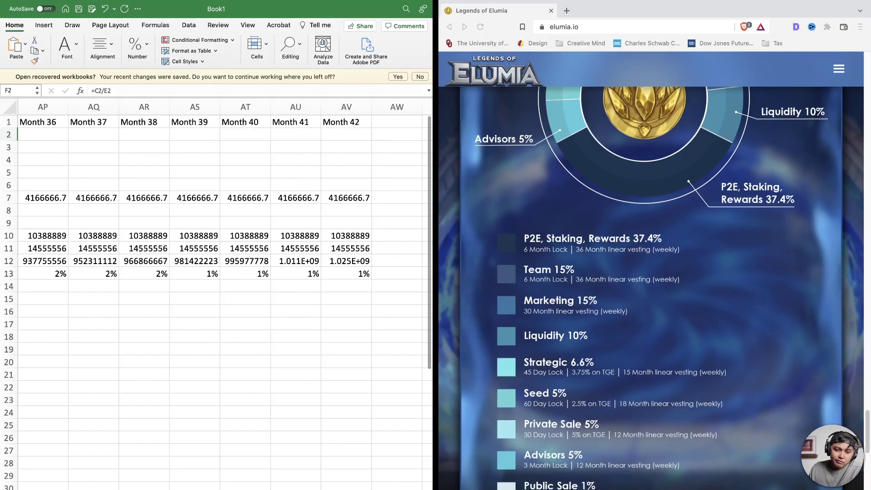
scroll(222, 290, left, 15)
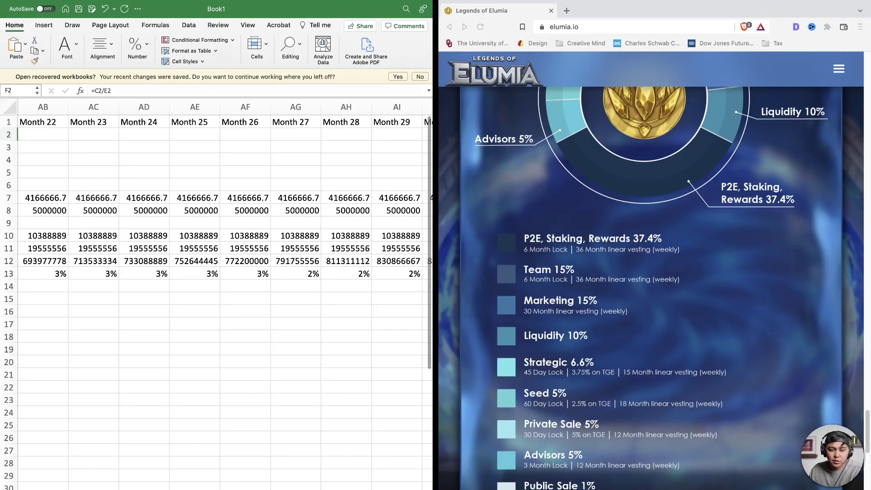
scroll(222, 291, left, 15)
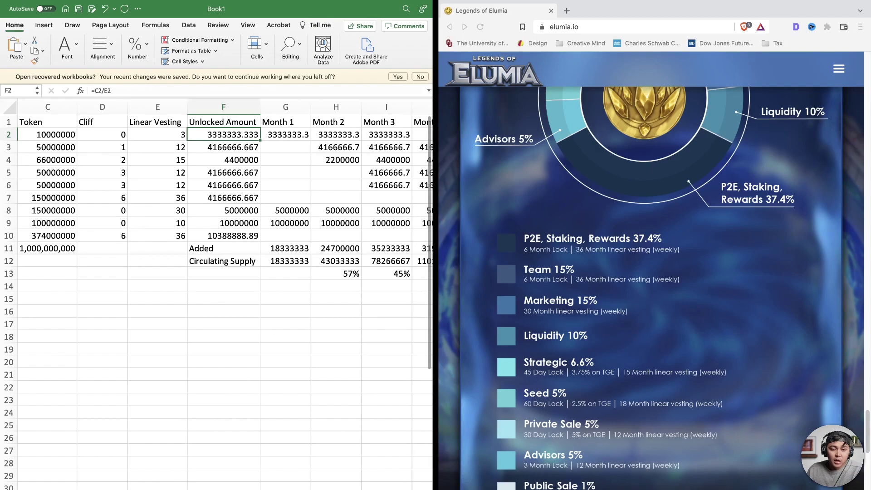
scroll(221, 124, right, 2)
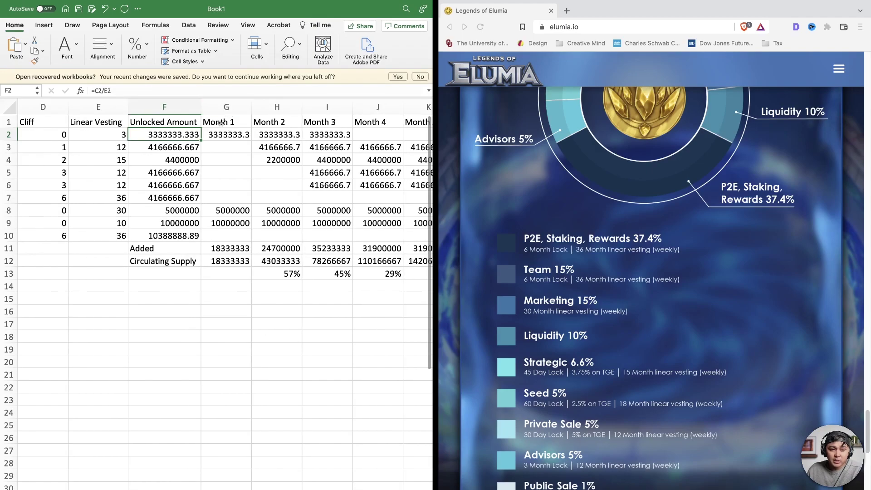
click(237, 141)
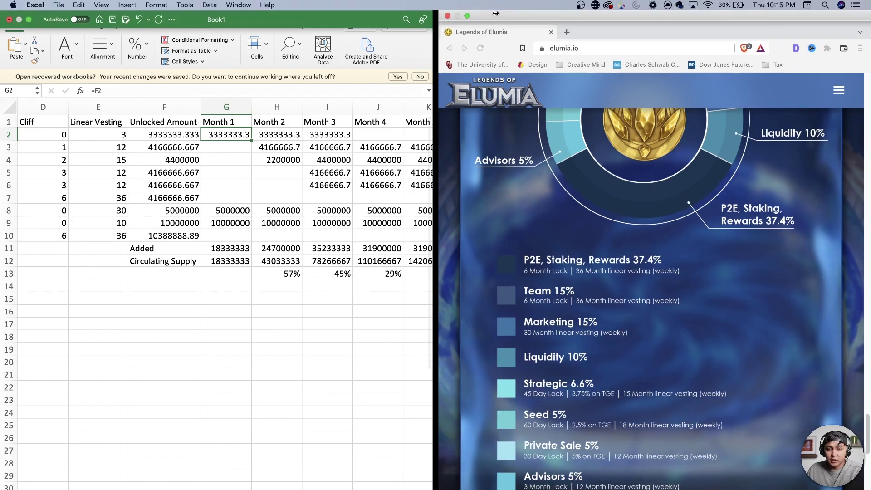
click(455, 16)
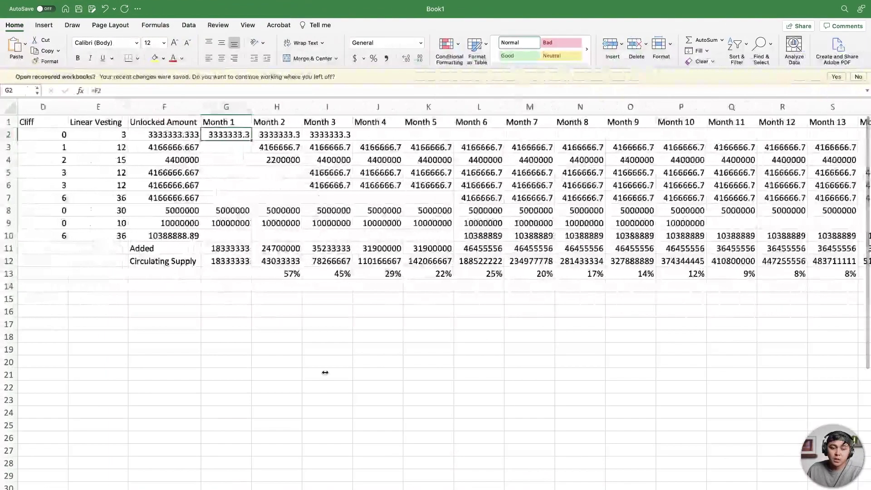
scroll(435, 295, left, 5)
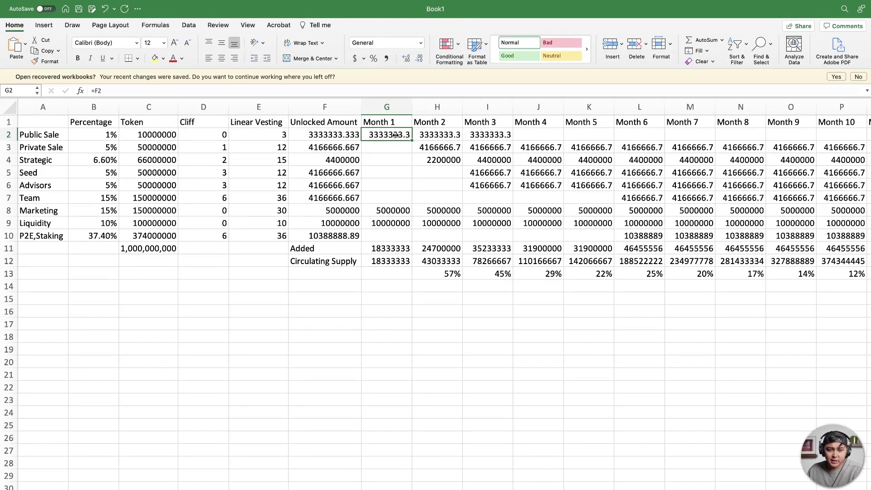
click(396, 223)
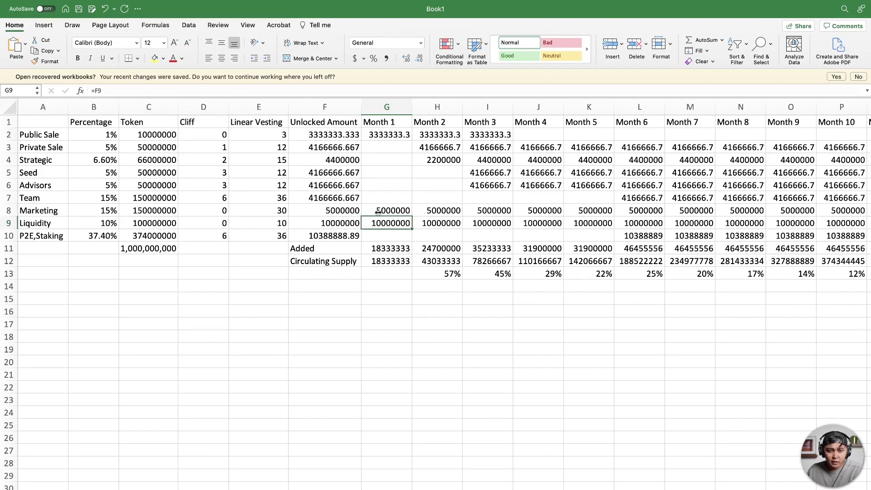
click(378, 212)
click(392, 225)
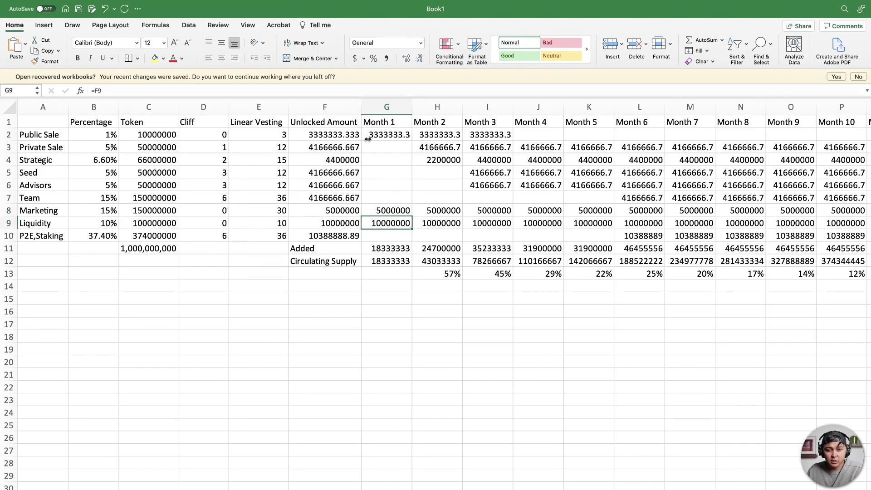
click(216, 136)
click(220, 213)
click(224, 222)
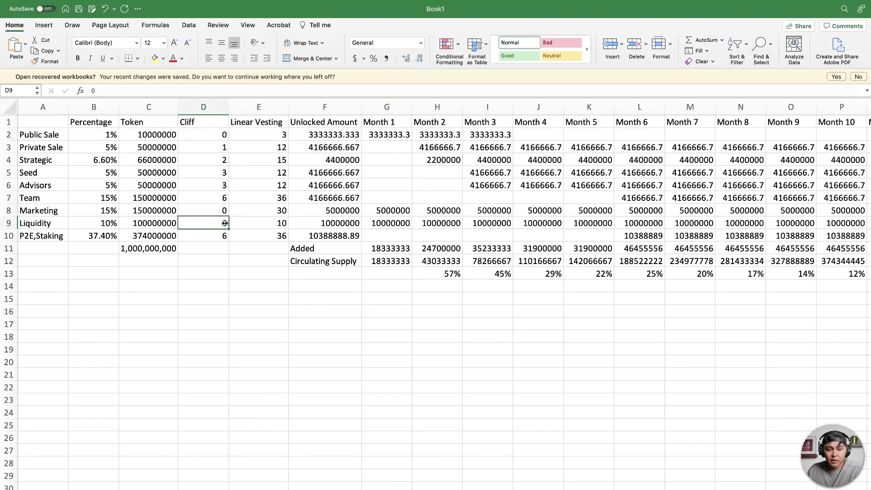
click(397, 263)
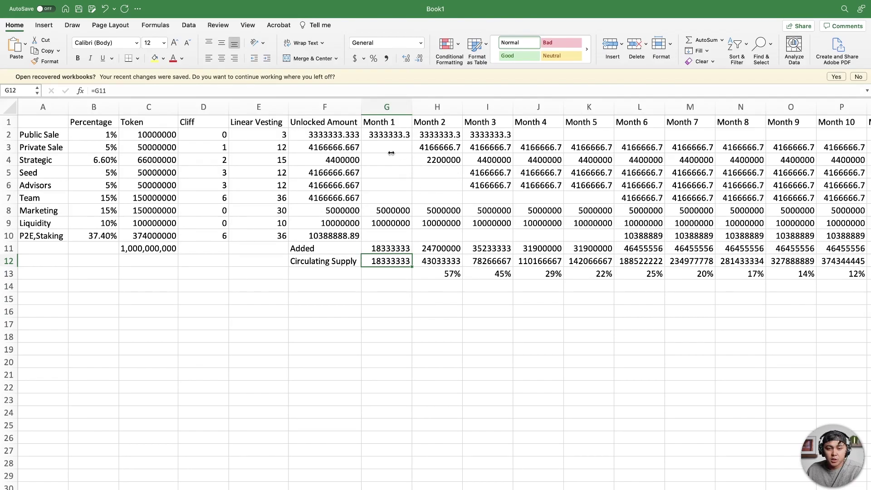
drag(397, 136, 393, 241)
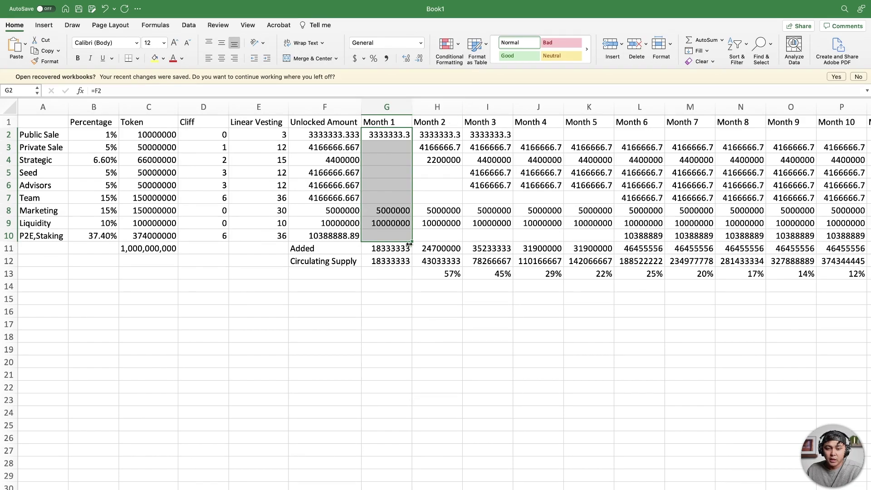
click(397, 265)
click(436, 137)
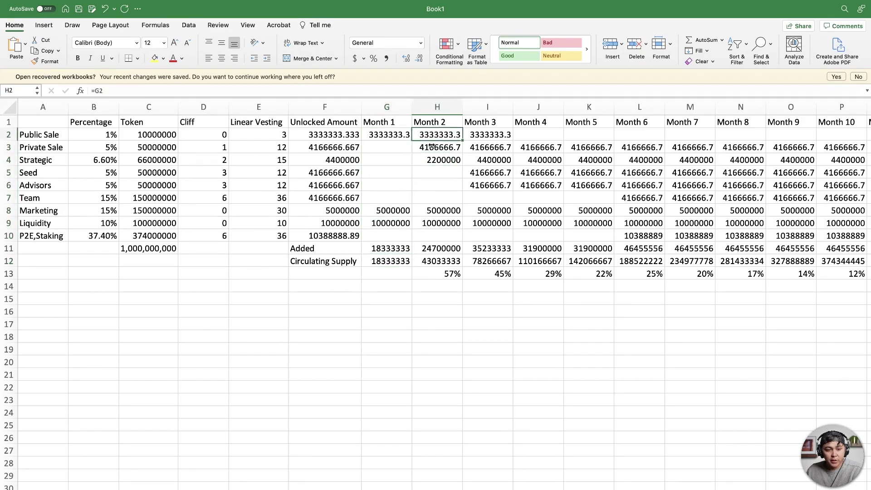
click(216, 153)
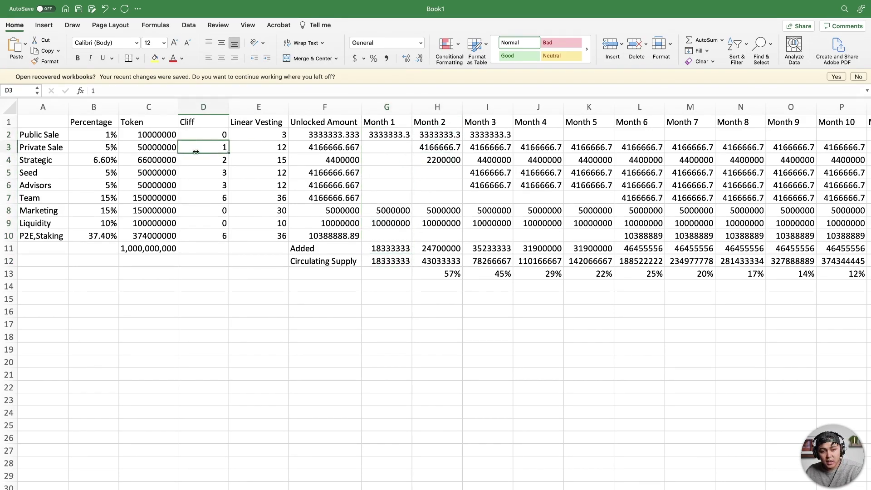
click(277, 152)
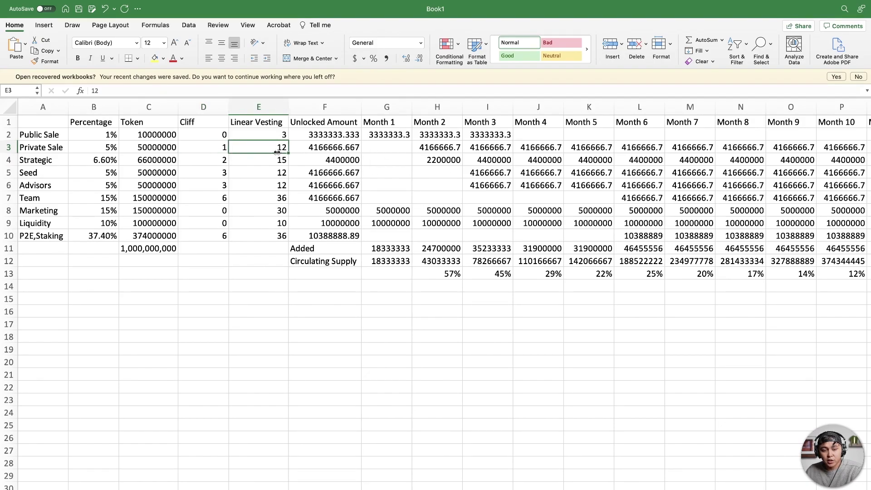
click(319, 148)
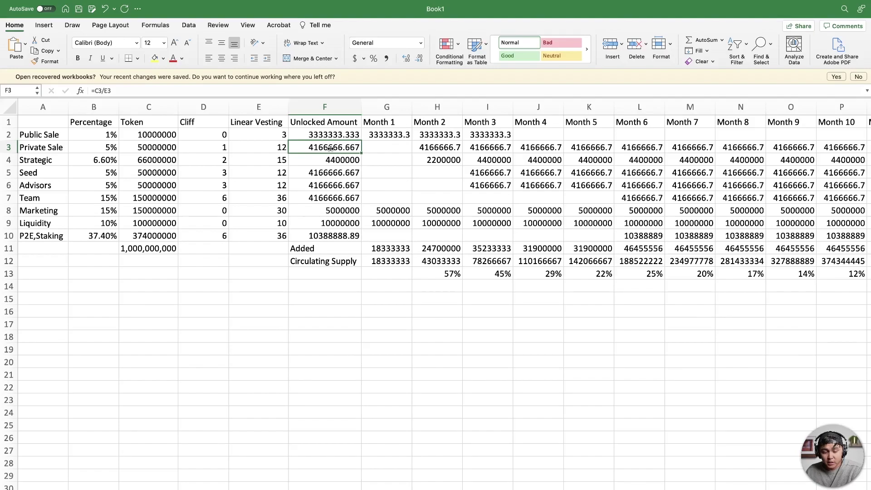
click(265, 150)
click(308, 151)
click(449, 151)
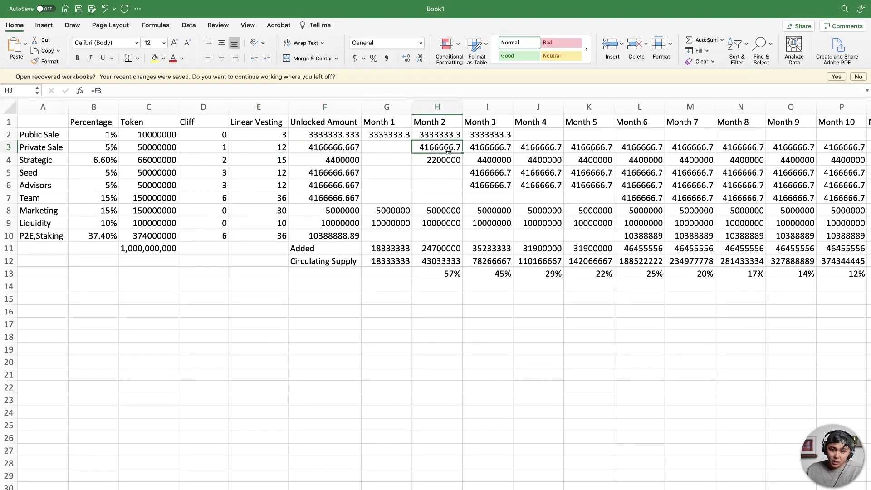
click(439, 161)
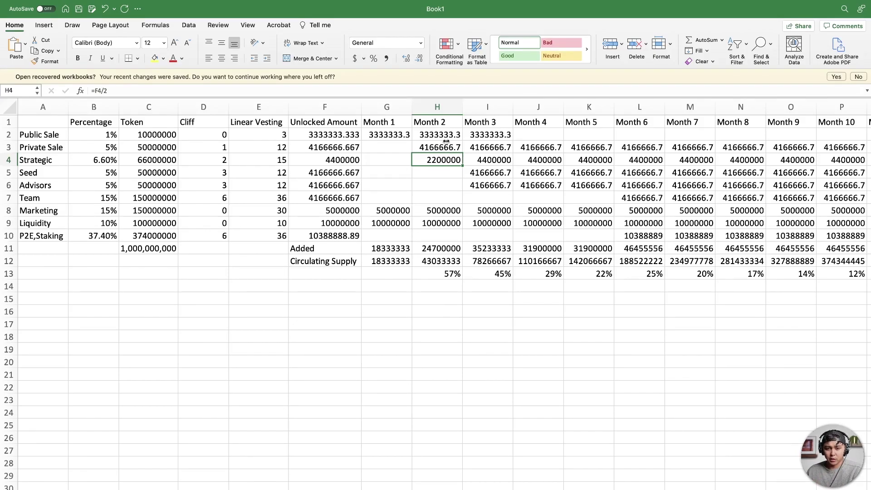
key(ctrl+Down)
key(ctrl+Down)
key(ctrl+Down)
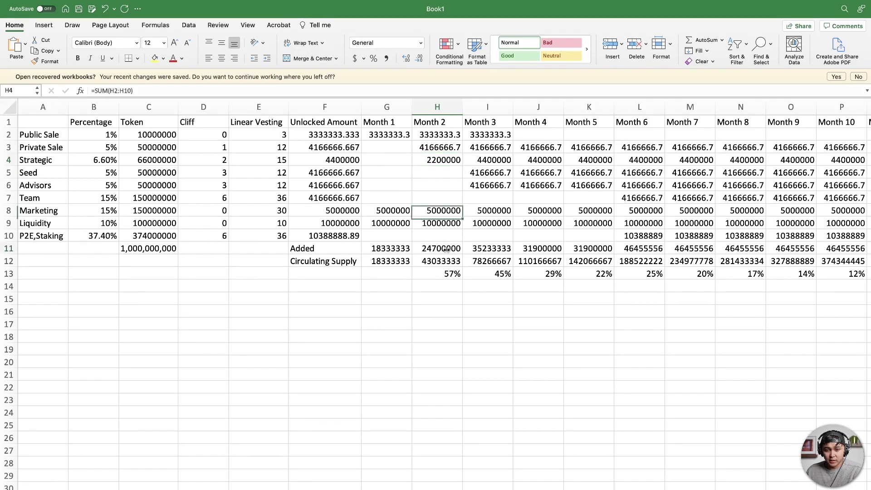
click(443, 262)
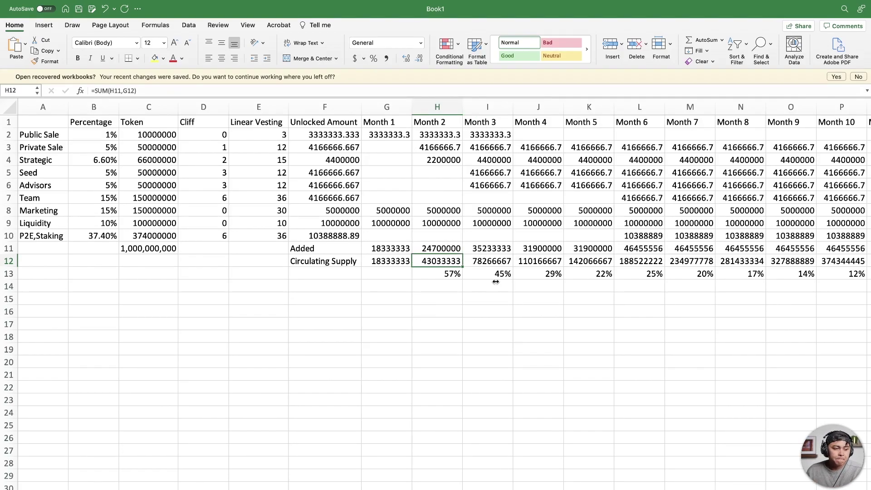
click(452, 273)
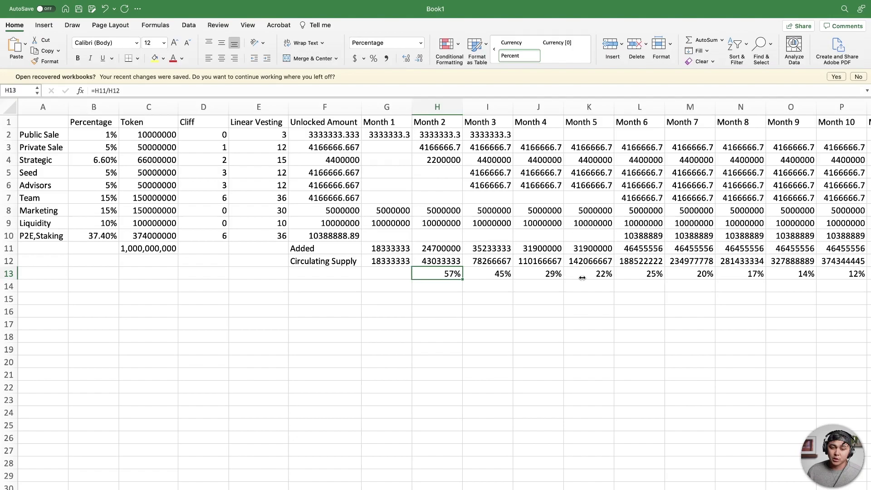
click(376, 249)
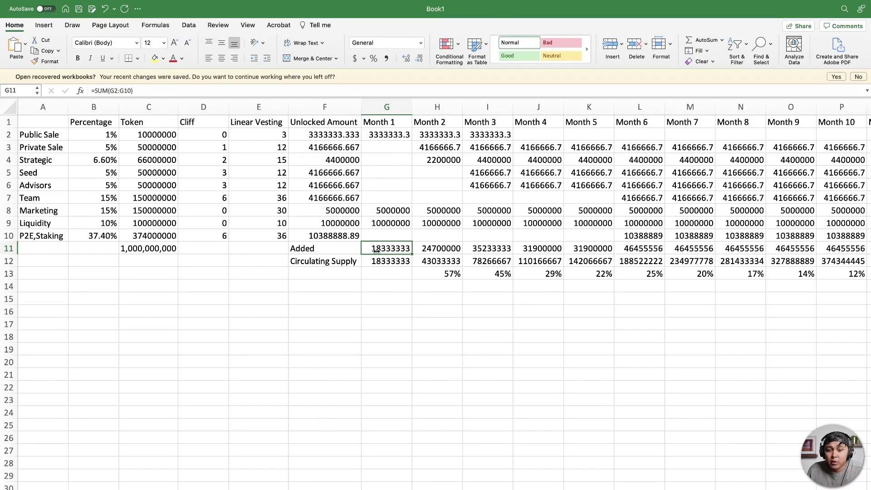
click(422, 253)
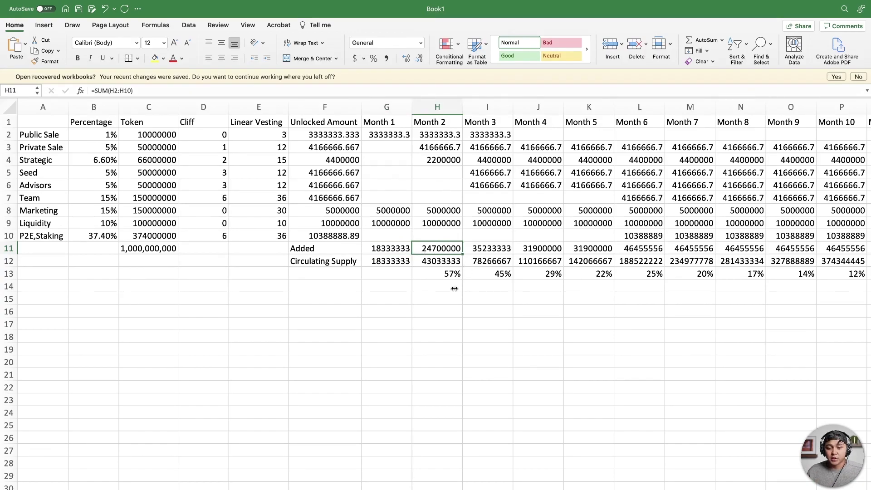
click(436, 274)
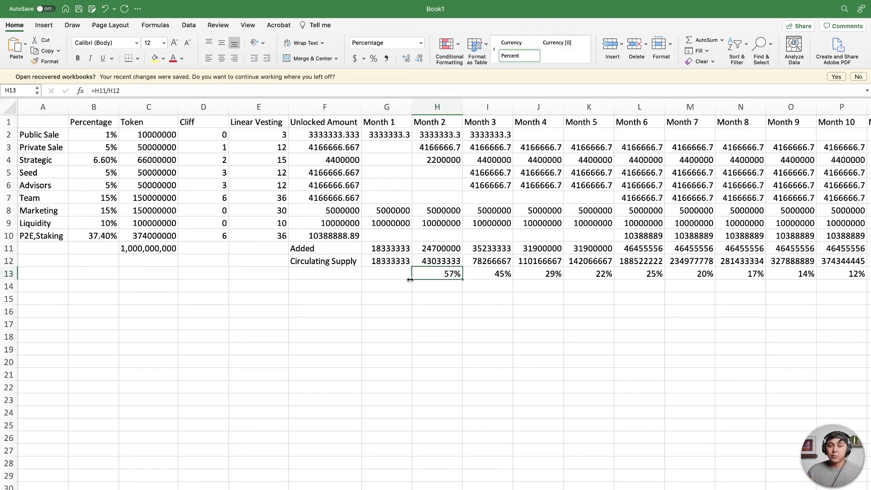
click(438, 248)
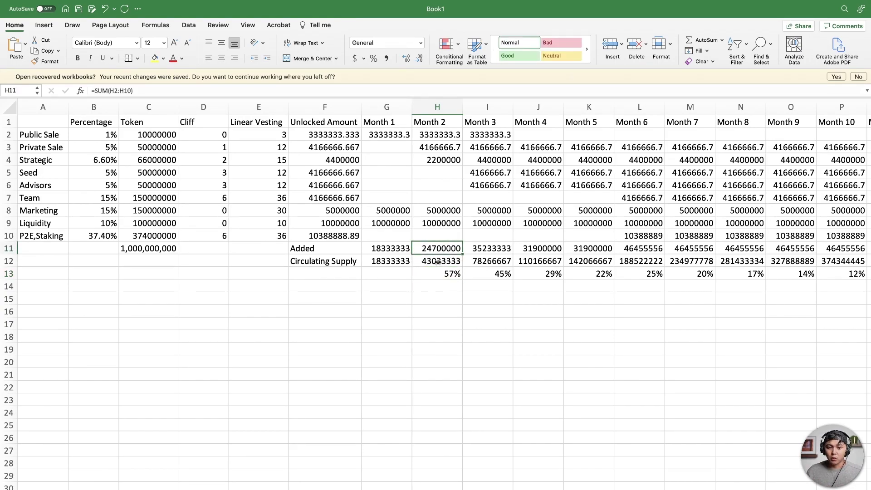
click(389, 264)
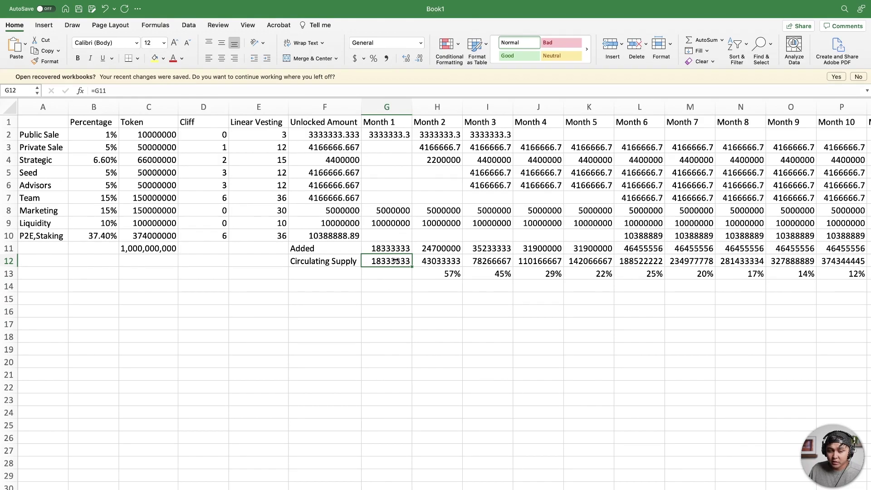
click(438, 250)
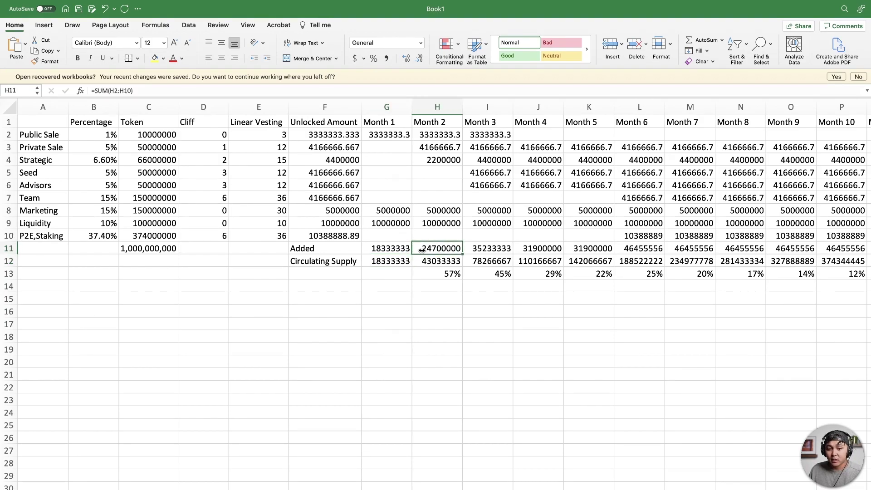
click(446, 263)
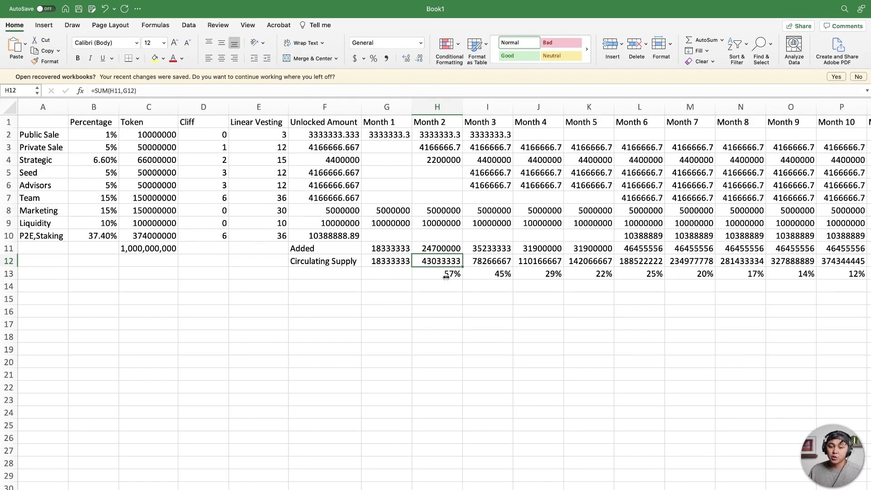
click(426, 251)
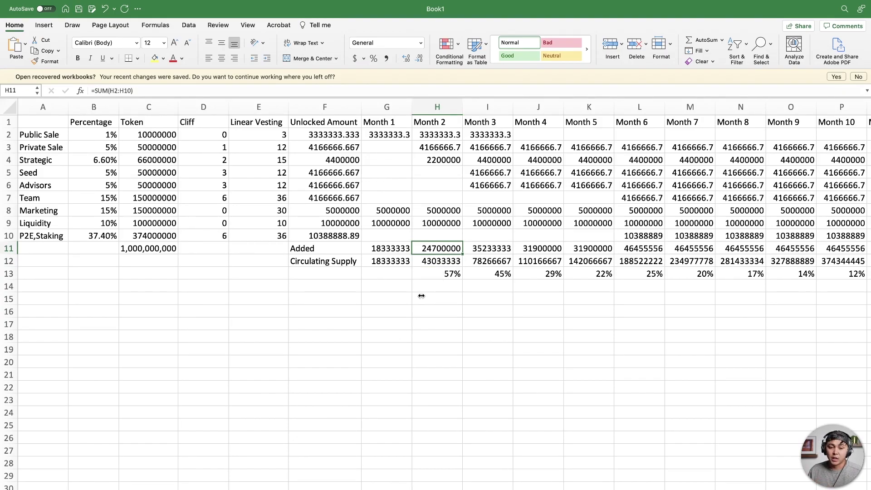
click(438, 274)
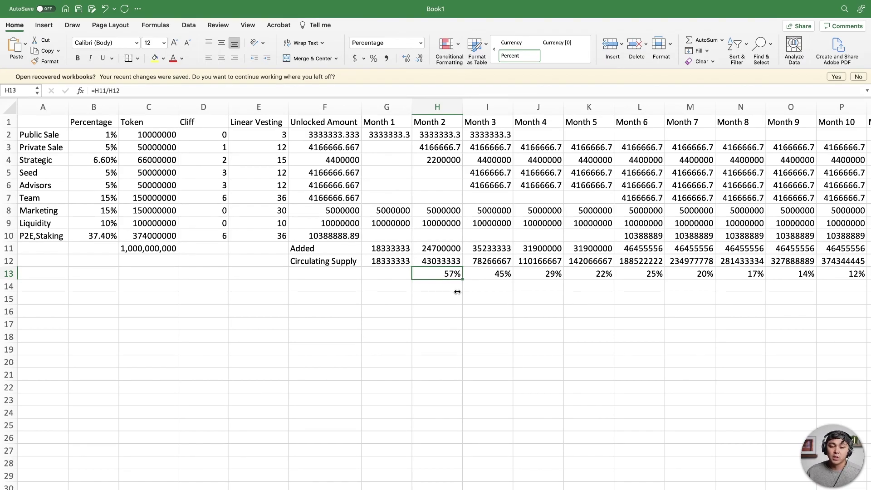
click(495, 274)
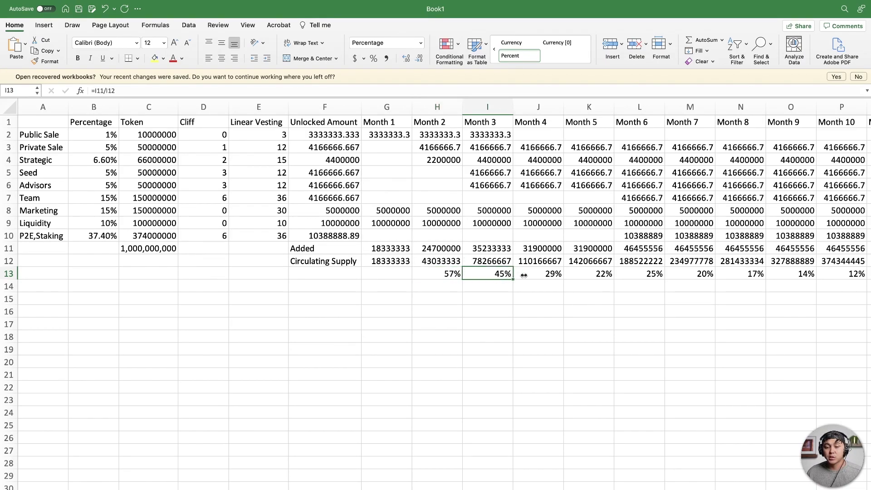
click(544, 274)
click(590, 274)
click(642, 274)
click(692, 273)
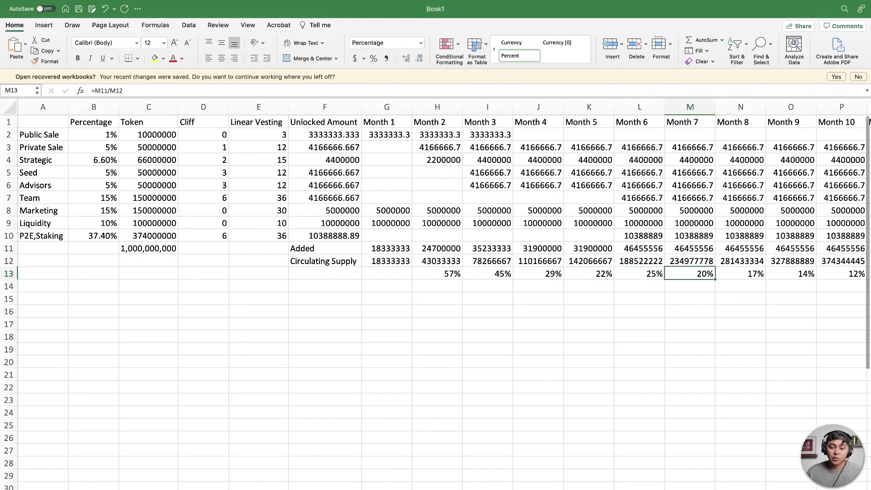
scroll(444, 295, right, 10)
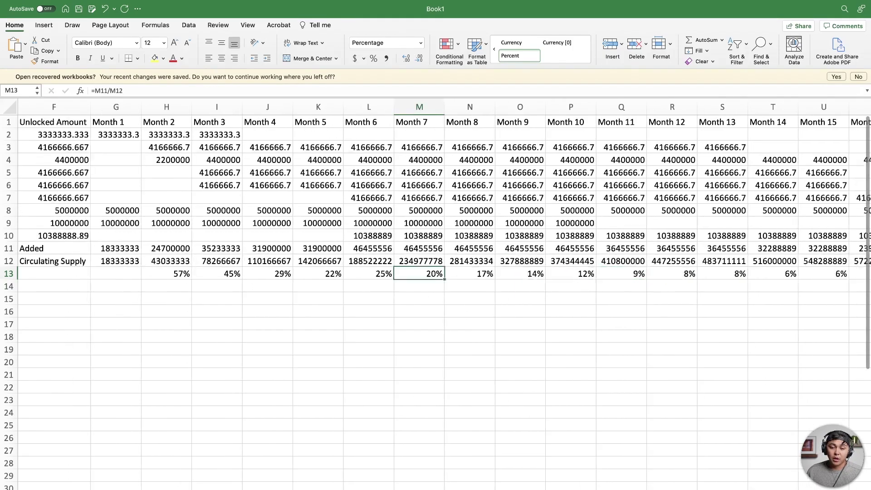
scroll(208, 346, left, 4)
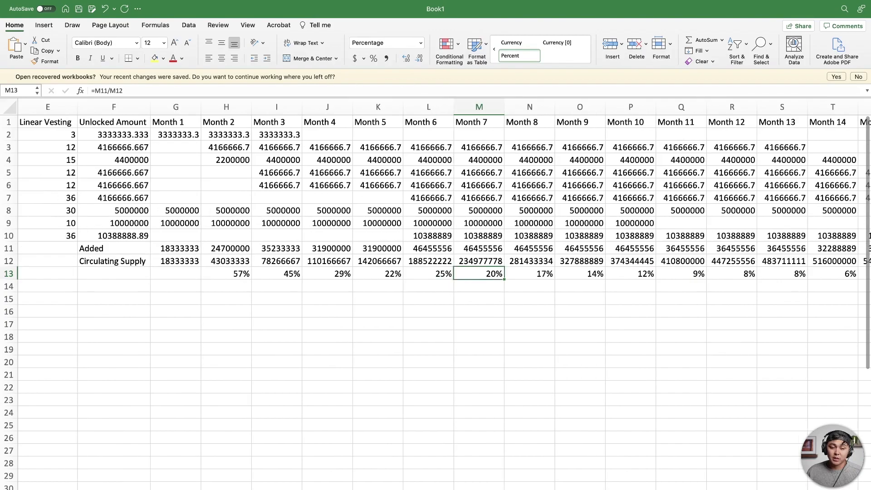
click(177, 253)
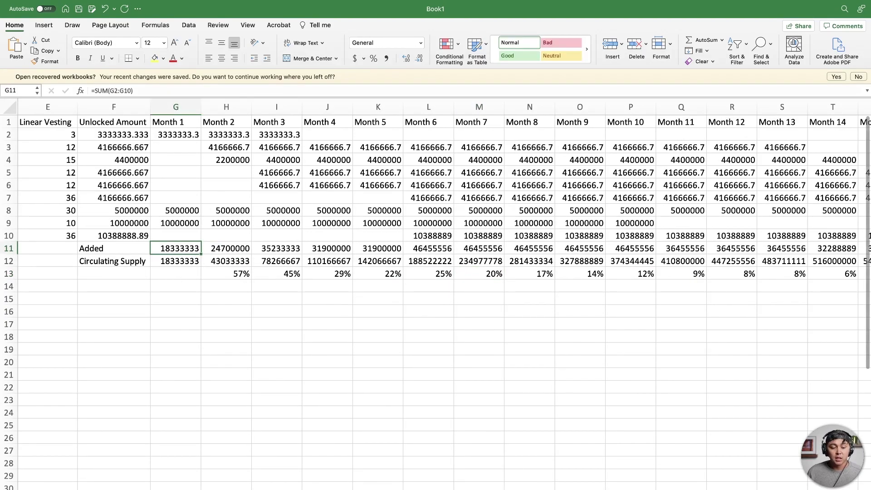
scroll(179, 314, left, 2)
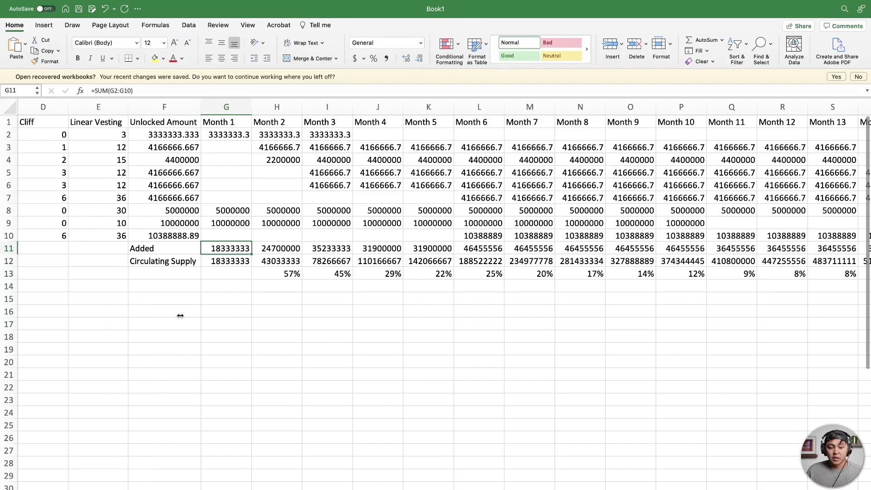
click(240, 286)
text(5)
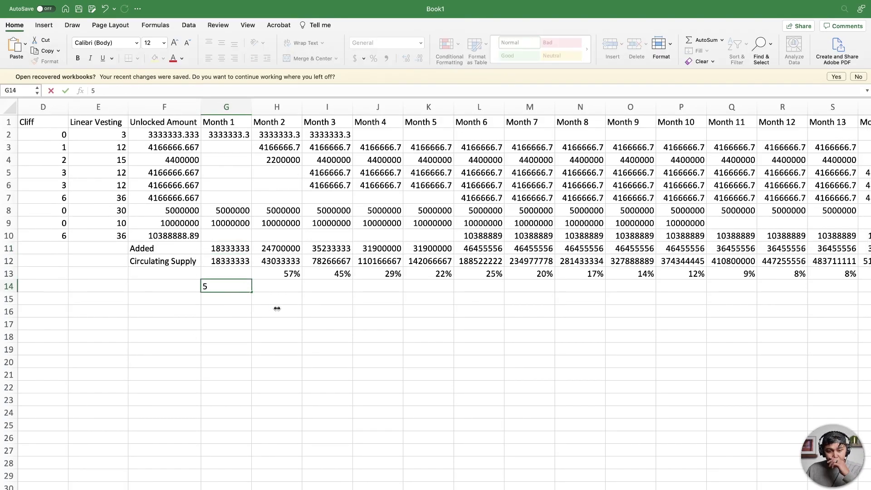
key(Tab)
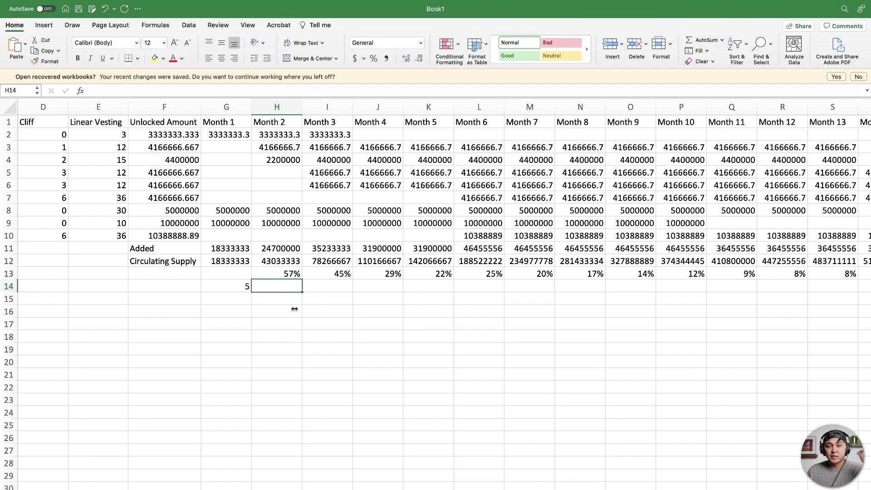
text(2)
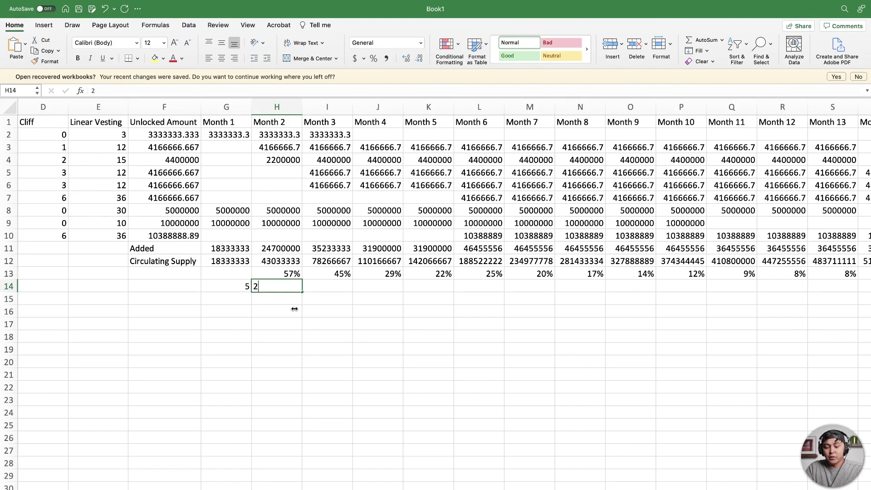
text(.5)
key(Return)
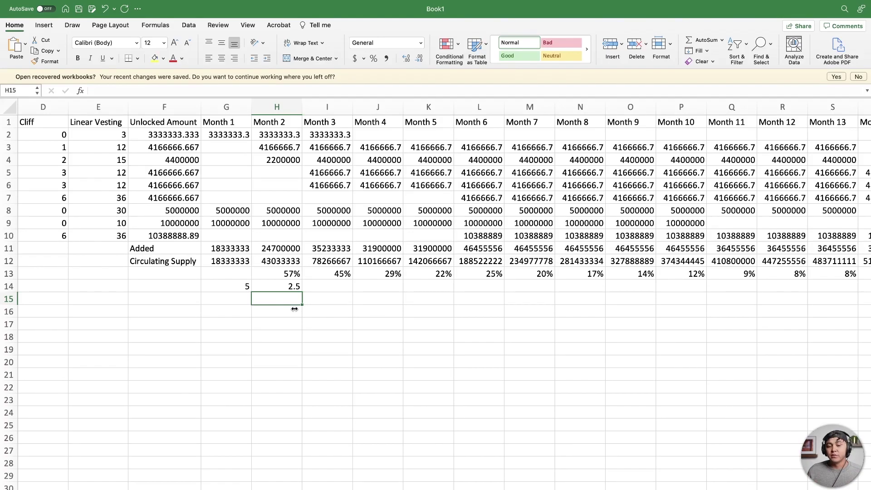
click(272, 290)
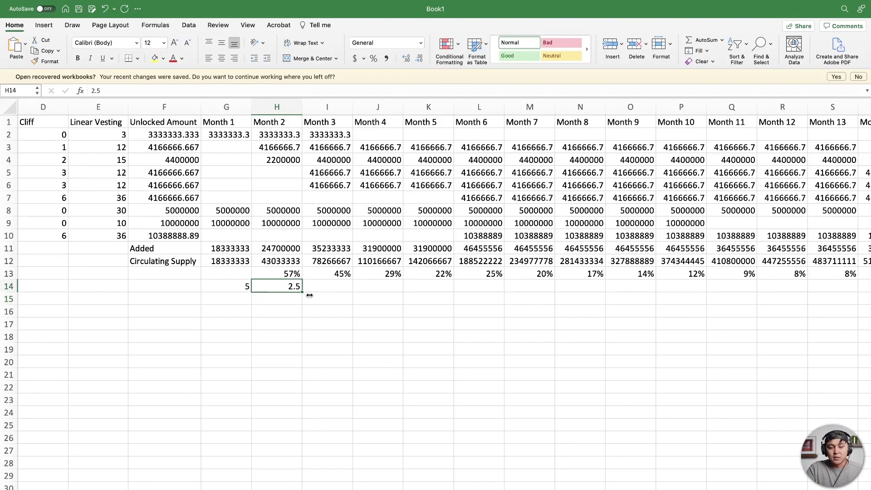
key(Delete)
key(Left)
key(Delete)
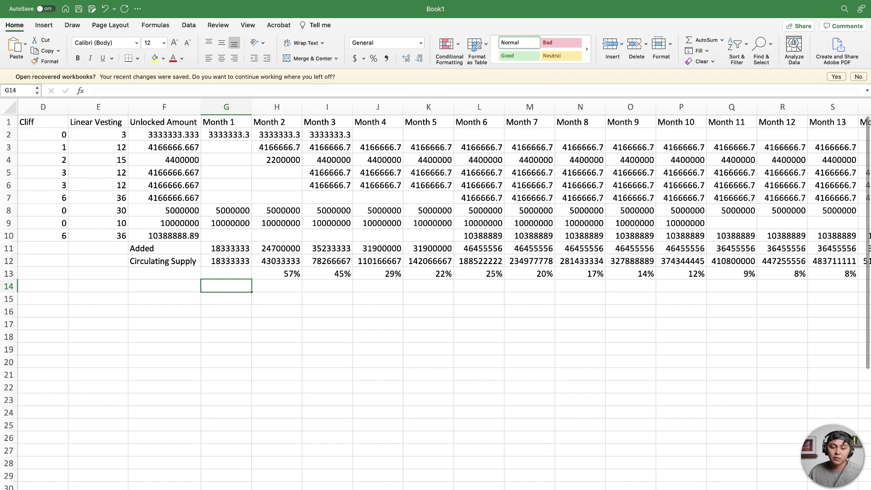
scroll(444, 295, left, 5)
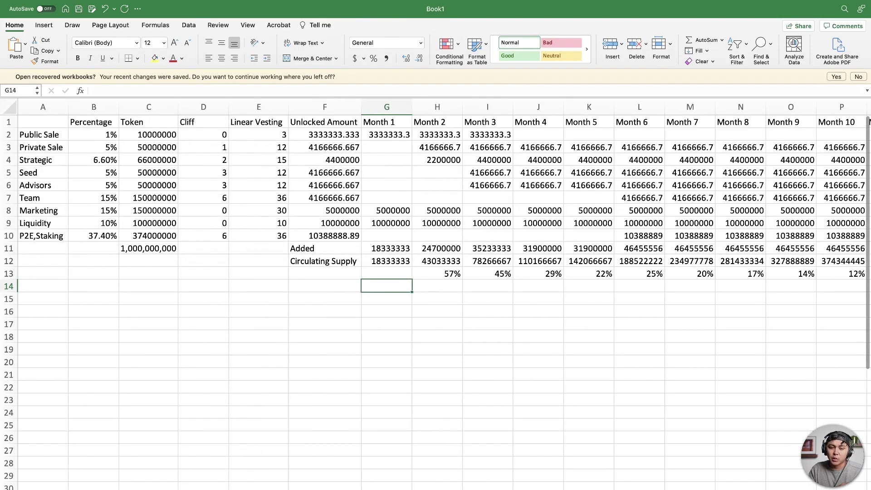